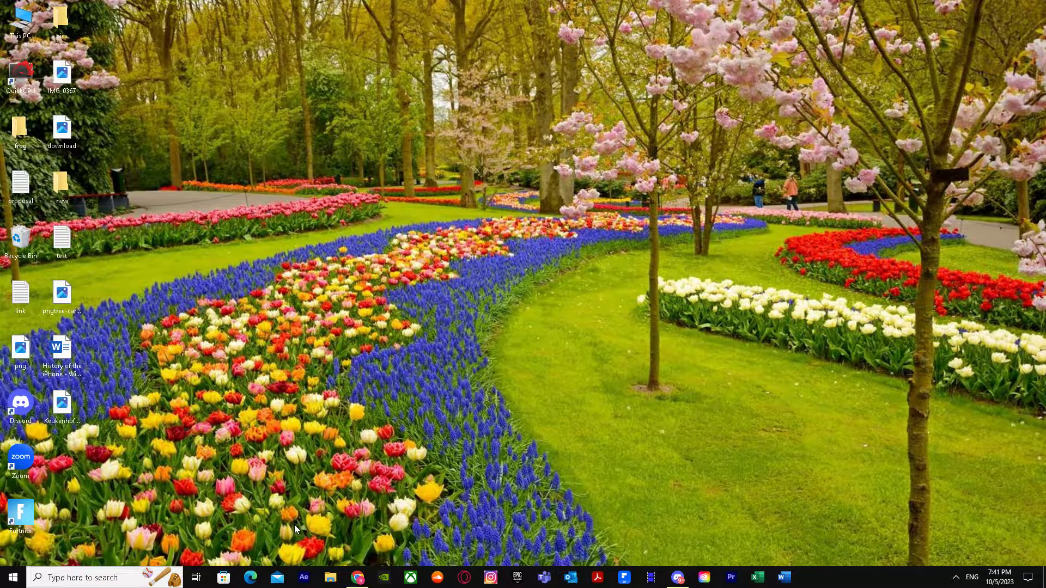
# Bring up the 'test' group chat in Chrome, then open and cancel the document file picker.
pyautogui.click(358, 578)
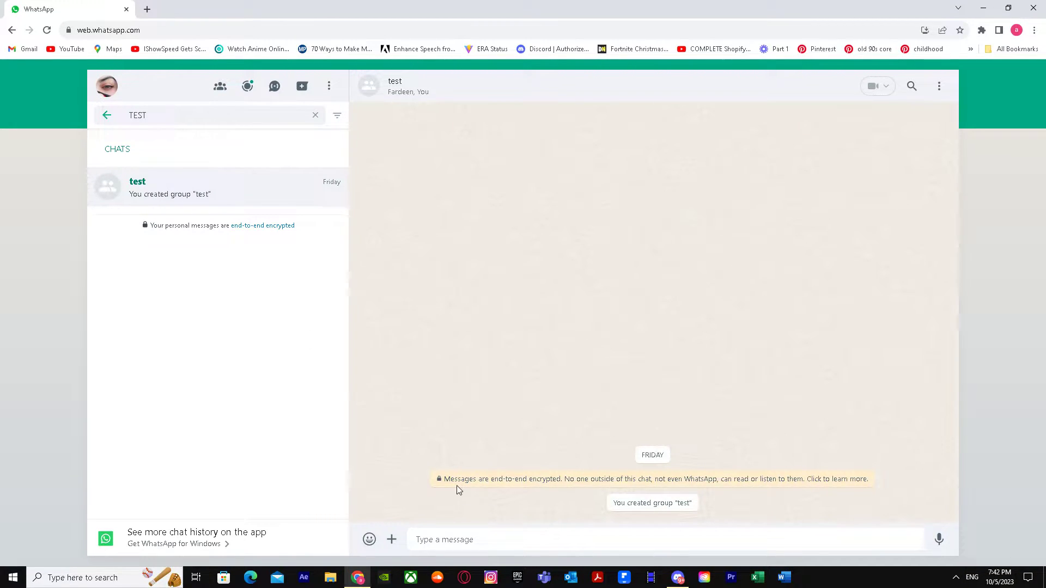
pyautogui.click(392, 541)
pyautogui.click(421, 401)
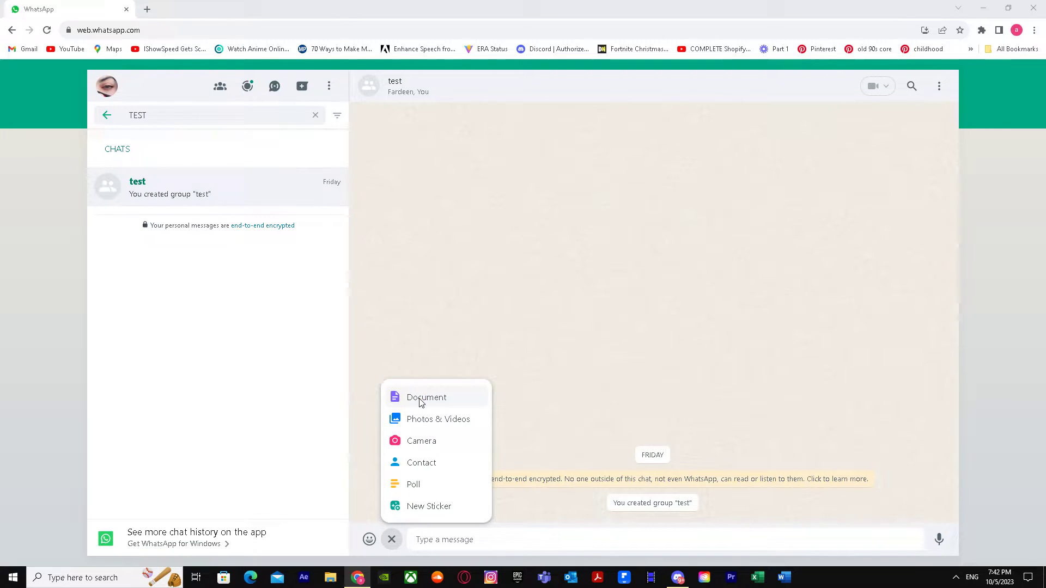
pyautogui.scroll(-2, 135, 136)
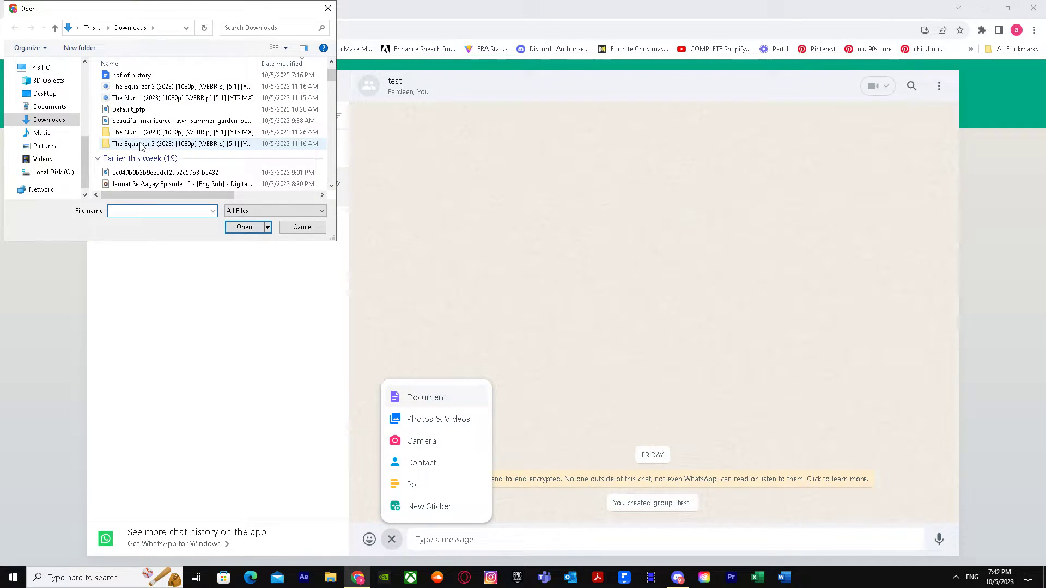
pyautogui.scroll(-2, 164, 139)
pyautogui.scroll(-1, 164, 140)
pyautogui.click(301, 227)
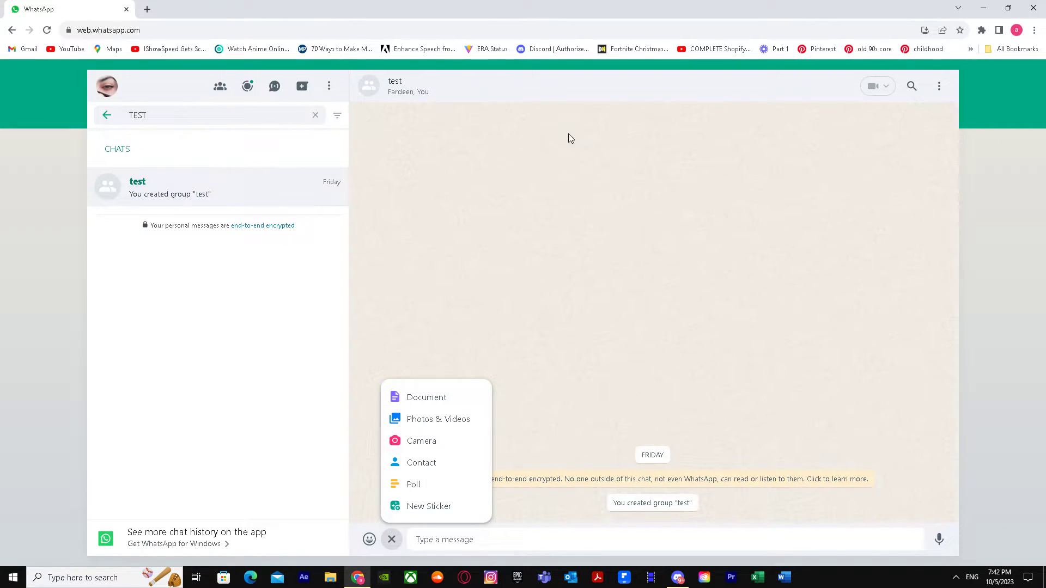
# Resize the Chrome window so the desktop files show beside WhatsApp Web.
pyautogui.click(1008, 9)
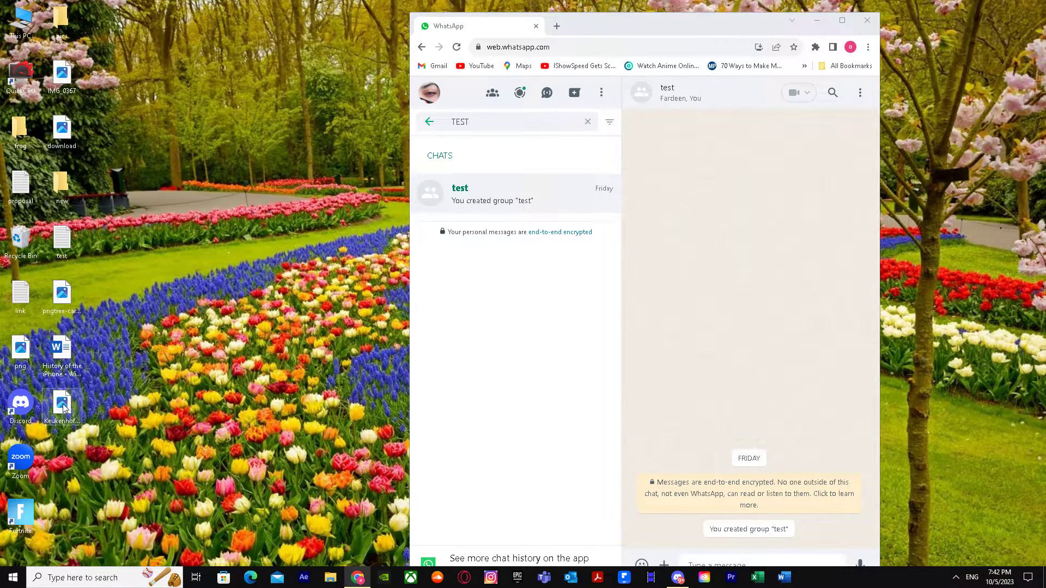
pyautogui.click(841, 20)
pyautogui.click(1009, 8)
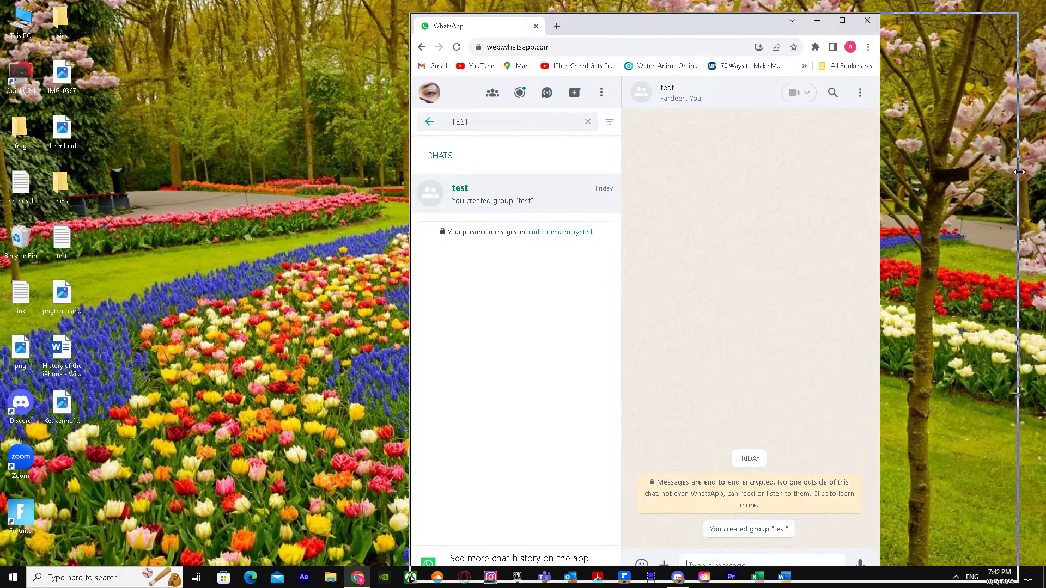
pyautogui.moveTo(881, 178); pyautogui.dragTo(1021, 178)
pyautogui.moveTo(407, 270); pyautogui.dragTo(336, 270)
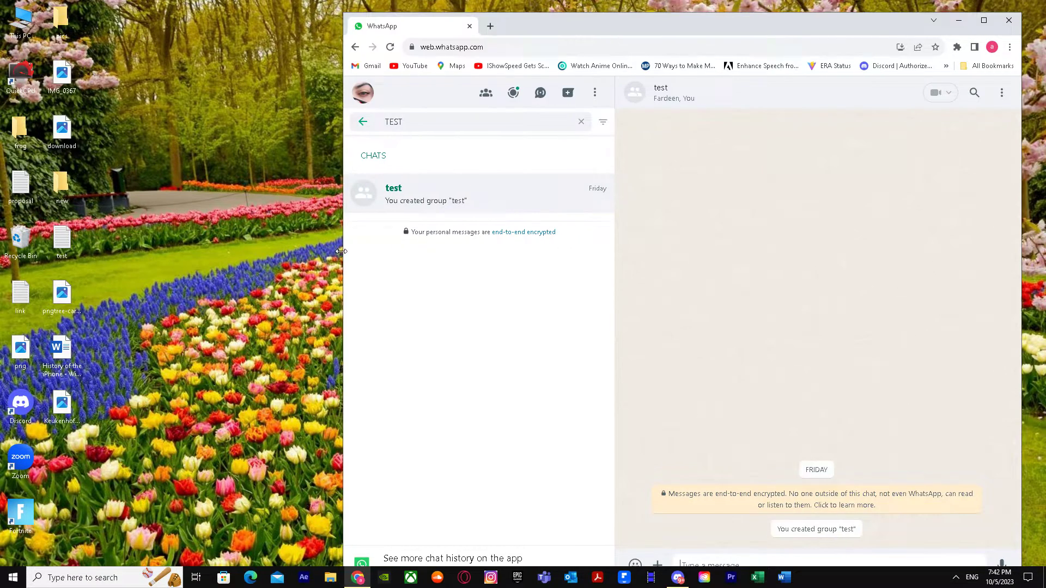
# Drag 'History of the iPhone - Wikipedia.docx' from the desktop into the 'test' chat.
pyautogui.doubleClick(768, 5)
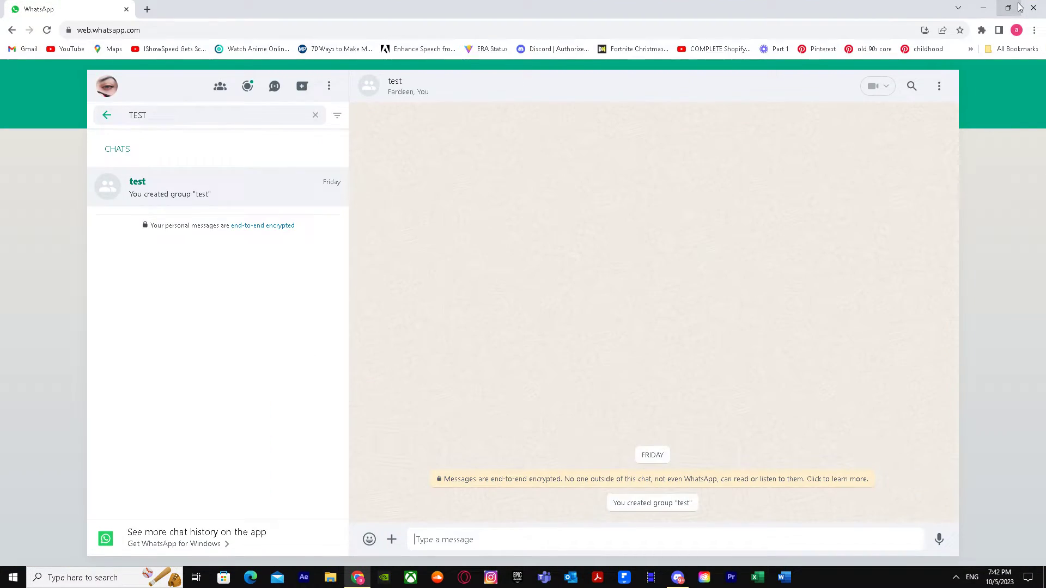
pyautogui.click(1009, 8)
pyautogui.moveTo(57, 350); pyautogui.dragTo(815, 362)
# Maximize the window, send the iPhone Word document to 'test', and download the sent copy.
pyautogui.click(984, 20)
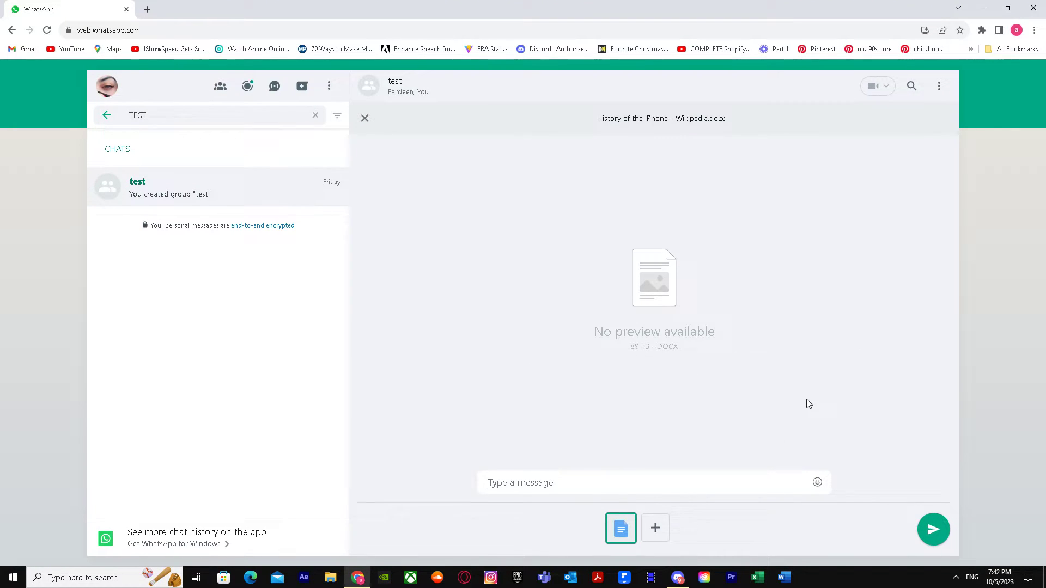
pyautogui.click(934, 530)
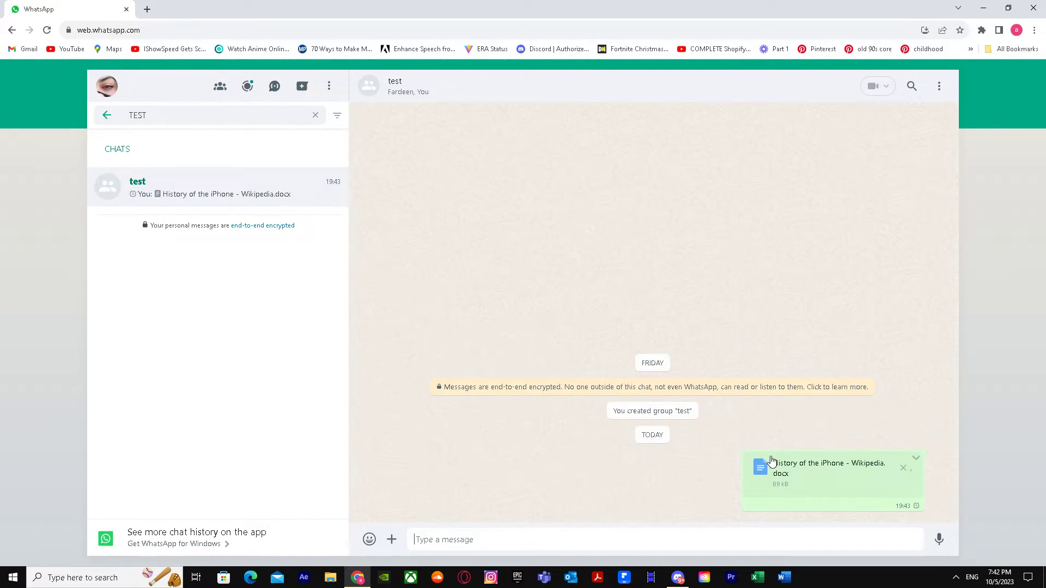
pyautogui.click(904, 467)
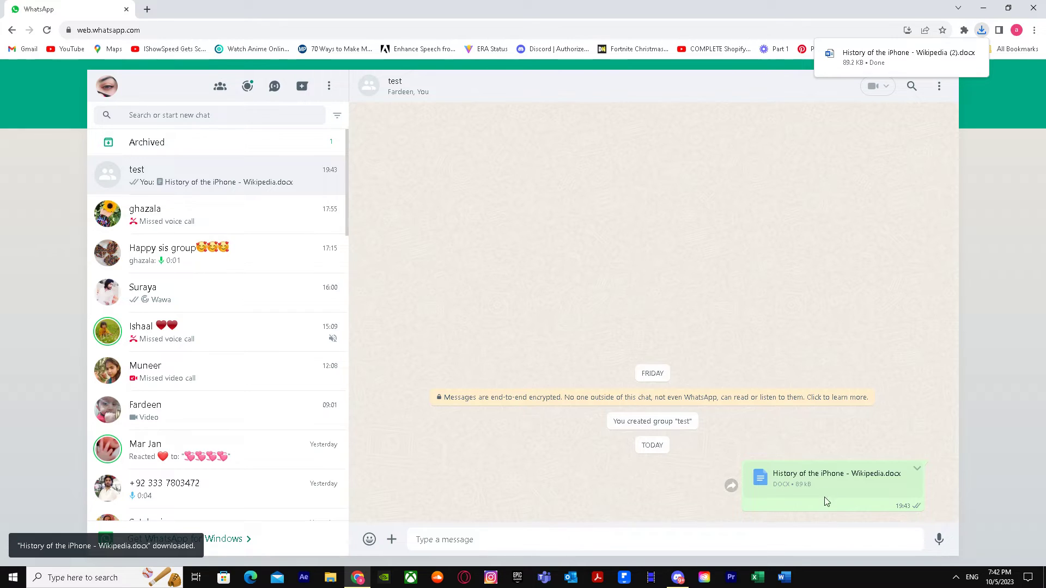